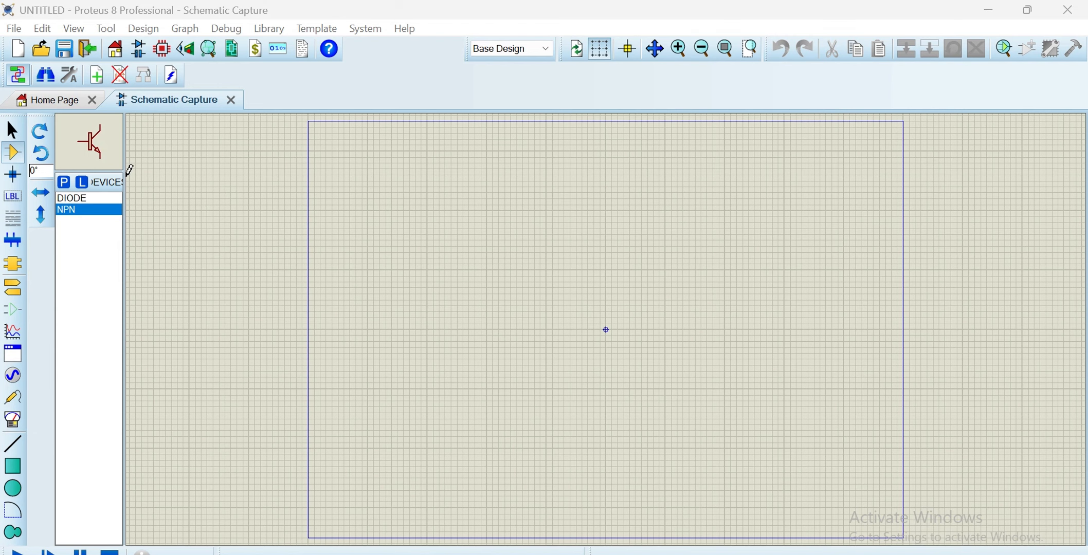
- Search the device library for "diode" and select the generic diode from the DEVICE library to preview it
{"action": "left_click", "coordinate": [67, 186]}
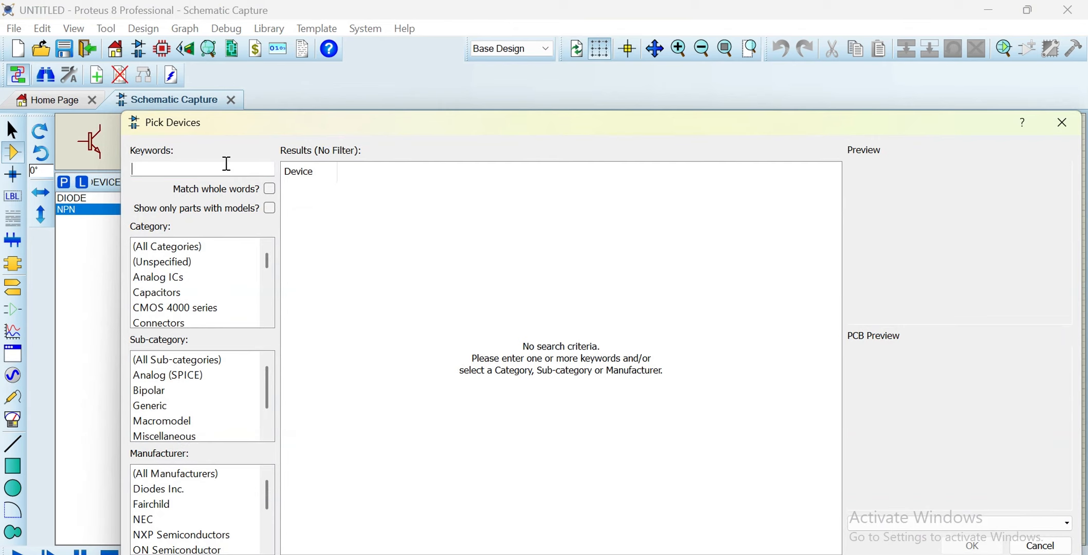
{"action": "left_click_drag", "start_coordinate": [210, 128], "coordinate": [156, 139]}
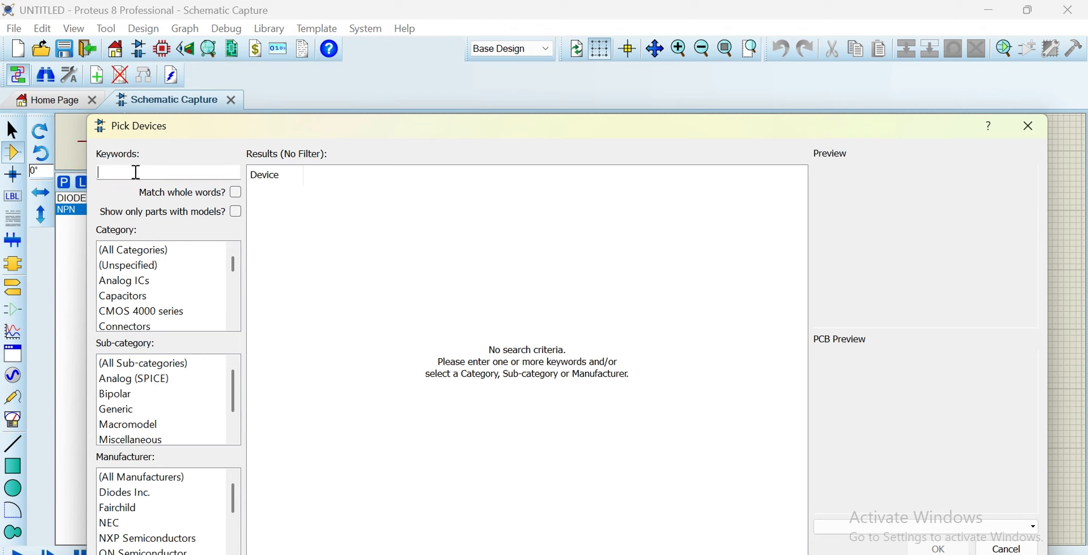
{"action": "type", "text": "diode"}
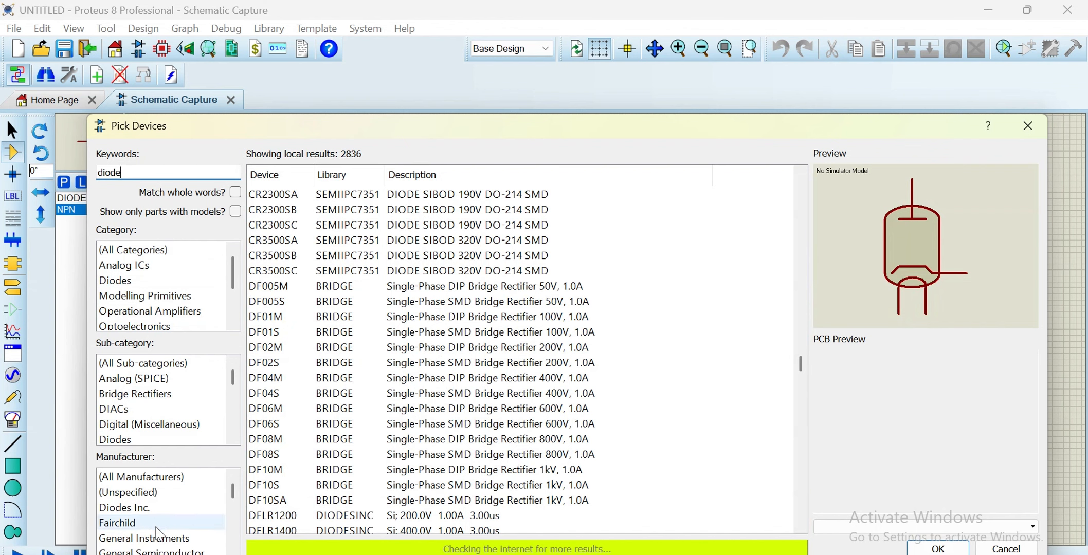
{"action": "scroll", "coordinate": [383, 400], "scroll_direction": "down", "scroll_amount": 2}
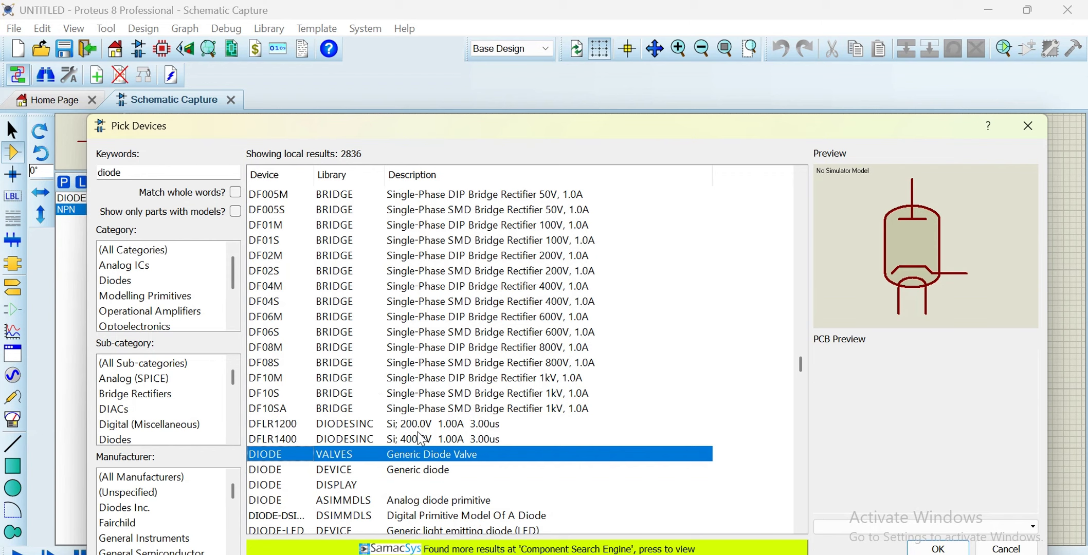
{"action": "left_click", "coordinate": [427, 472]}
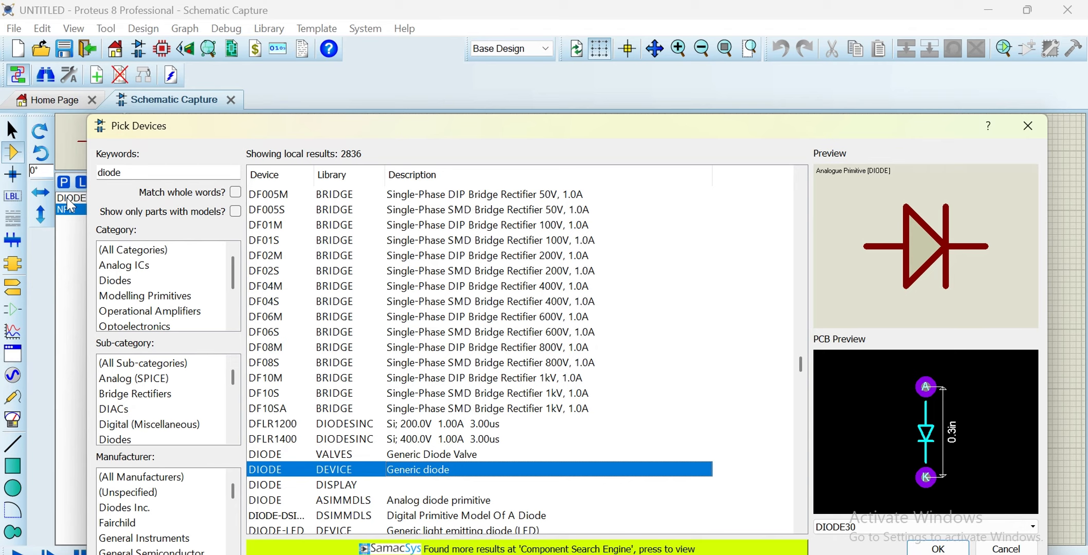
- Search the device library for "npn" and find the NPN bipolar transistor primitive among the results
{"action": "left_click", "coordinate": [150, 178]}
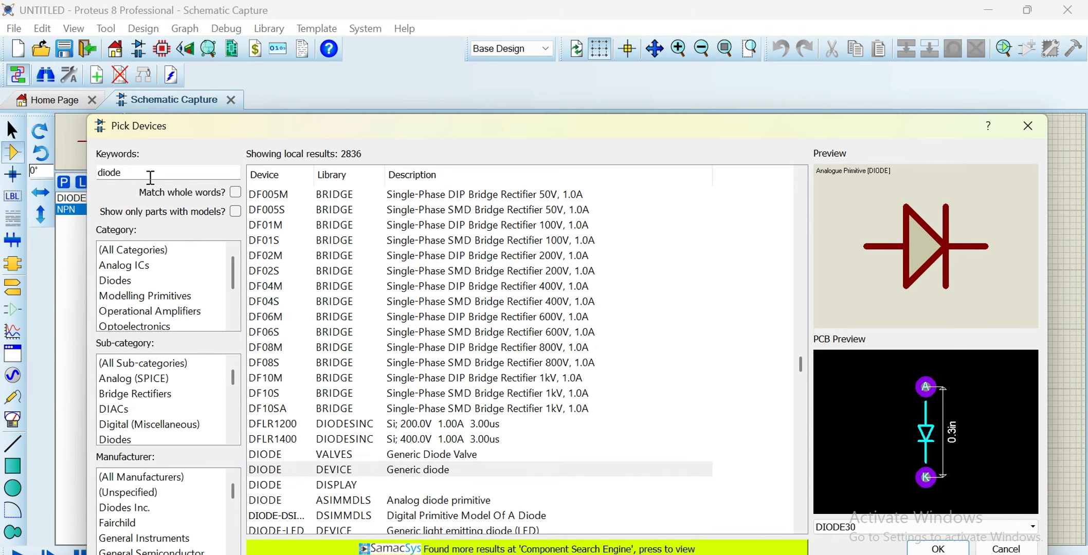
{"action": "key", "text": "BackSpace"}
{"action": "key", "text": "BackSpace"}
{"action": "key", "text": "BackSpace"}
{"action": "key", "text": "BackSpace"}
{"action": "key", "text": "BackSpace"}
{"action": "type", "text": "npn"}
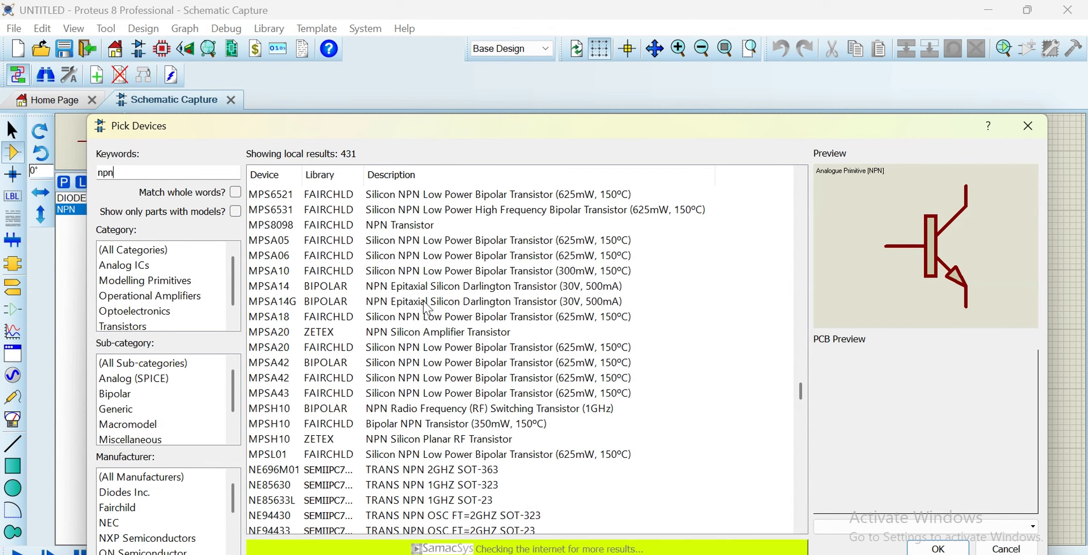
{"action": "scroll", "coordinate": [414, 360], "scroll_direction": "down", "scroll_amount": 2}
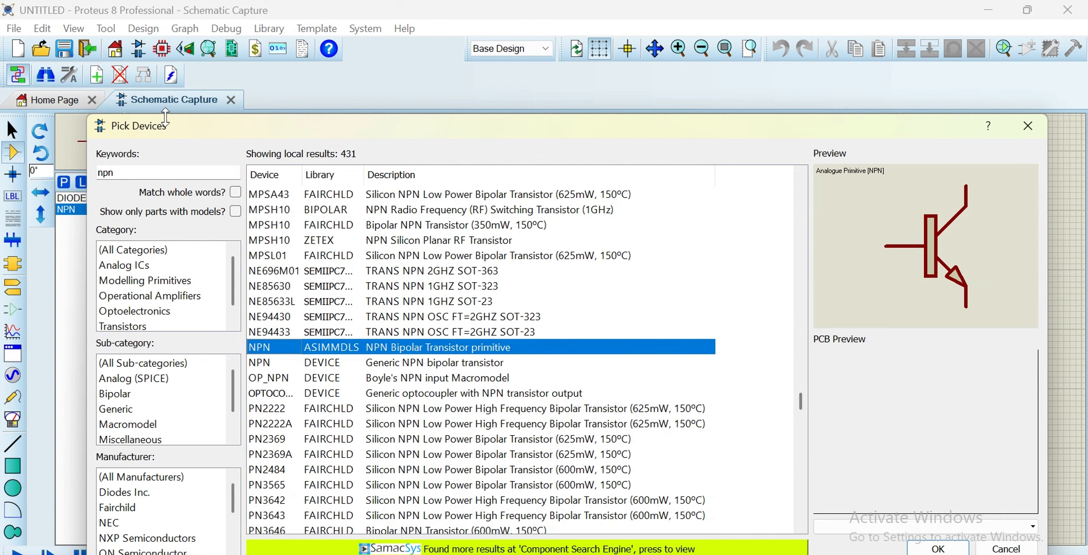
- Search the device library for "relay", add the animated RELAY model to the device list and close the picker
{"action": "left_click", "coordinate": [144, 171]}
{"action": "key", "text": "BackSpace"}
{"action": "key", "text": "BackSpace"}
{"action": "key", "text": "BackSpace"}
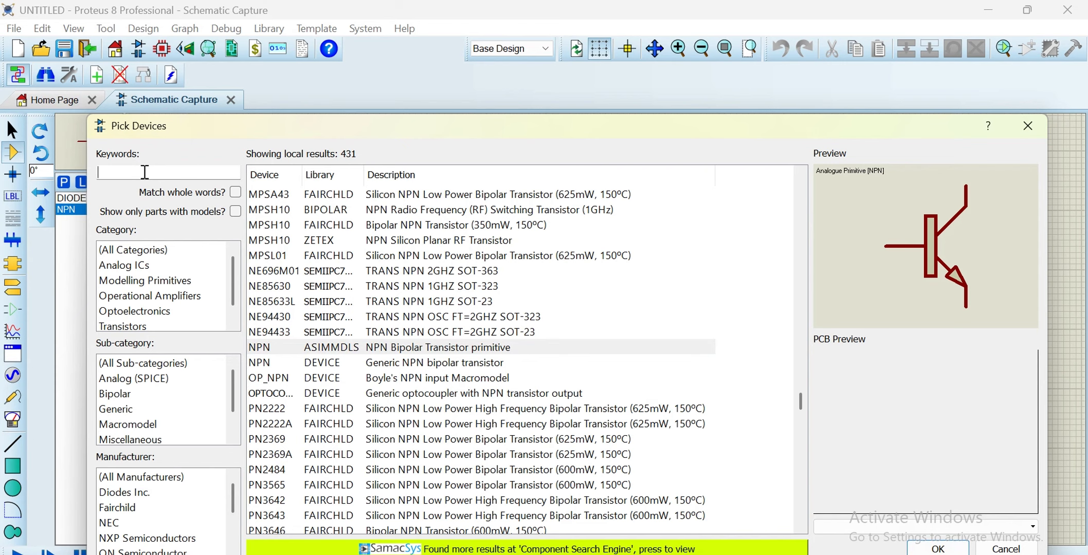
{"action": "type", "text": "relay"}
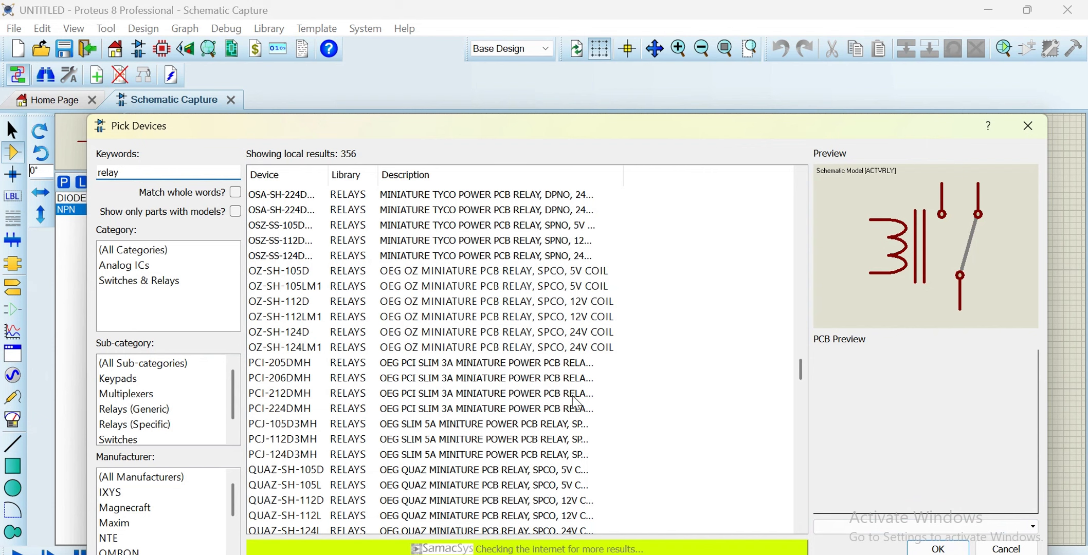
{"action": "scroll", "coordinate": [423, 360], "scroll_direction": "down", "scroll_amount": 4}
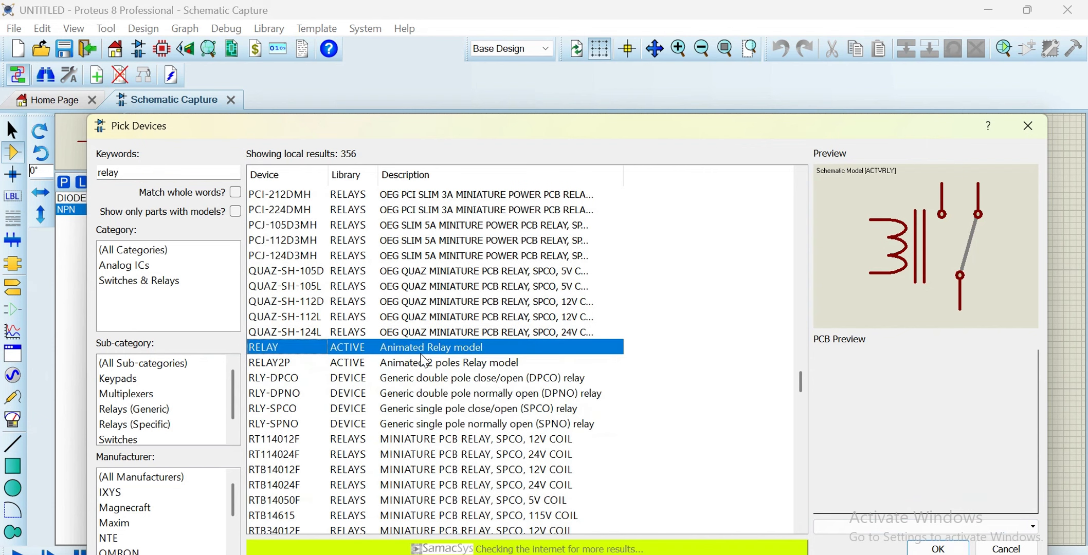
{"action": "double_click", "coordinate": [522, 352]}
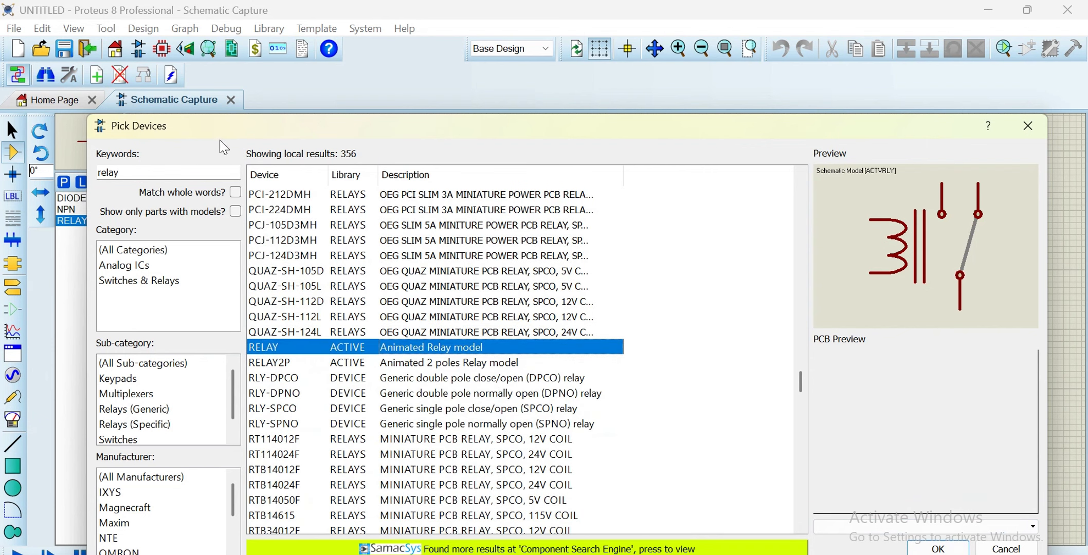
{"action": "left_click", "coordinate": [143, 170]}
{"action": "left_click", "coordinate": [1027, 125]}
- Place the diode in the left half of the sheet and rotate it so that it points upward
{"action": "left_click", "coordinate": [88, 198]}
{"action": "left_click", "coordinate": [427, 310]}
{"action": "left_click", "coordinate": [427, 309]}
{"action": "right_click", "coordinate": [426, 309]}
{"action": "left_click", "coordinate": [497, 216]}
{"action": "left_click", "coordinate": [468, 259]}
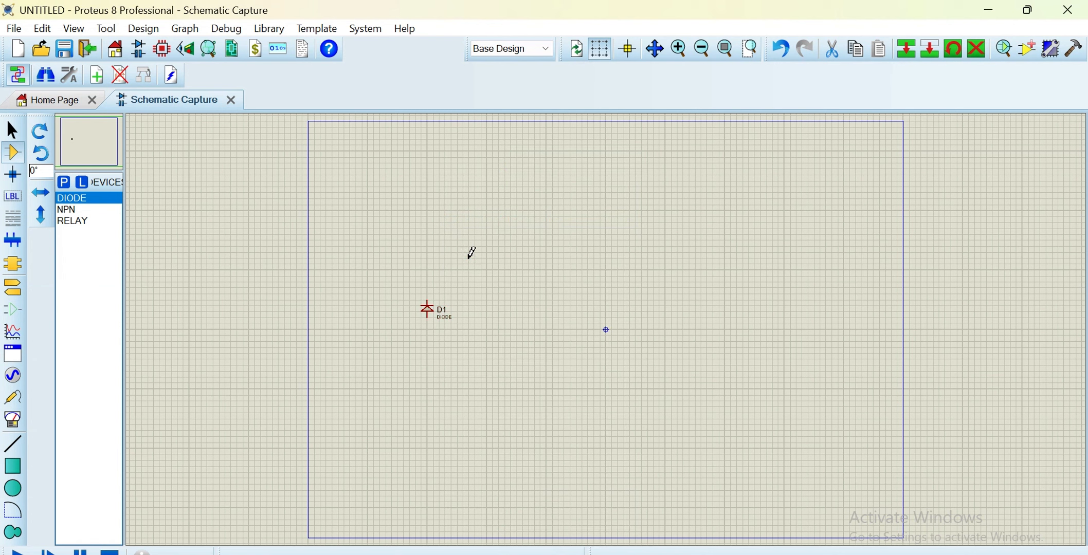
- Place the relay at the sheet centre, level with the diode, and the NPN transistor below and between them
{"action": "left_click", "coordinate": [65, 222]}
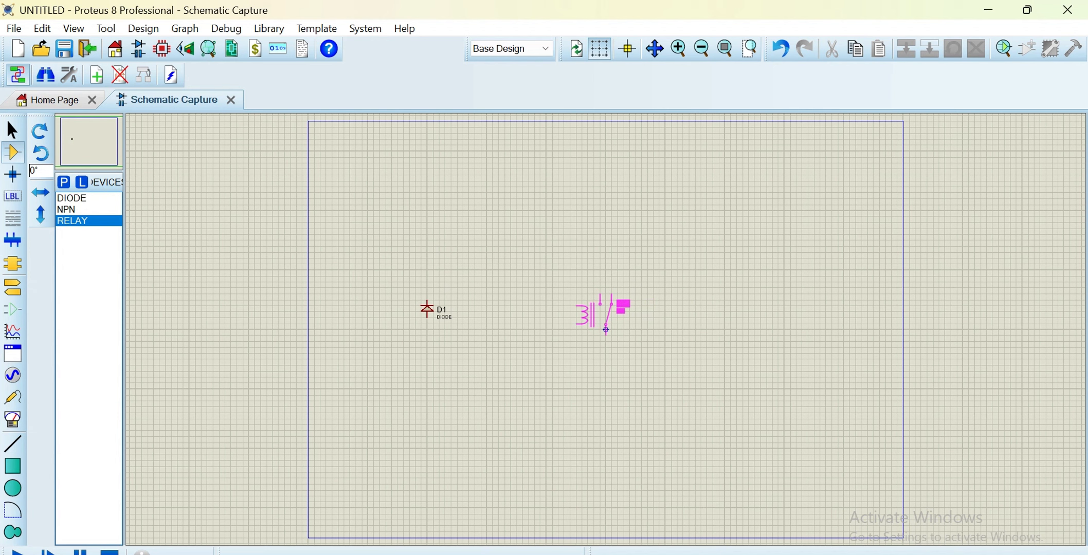
{"action": "left_click", "coordinate": [606, 329]}
{"action": "left_click", "coordinate": [79, 211]}
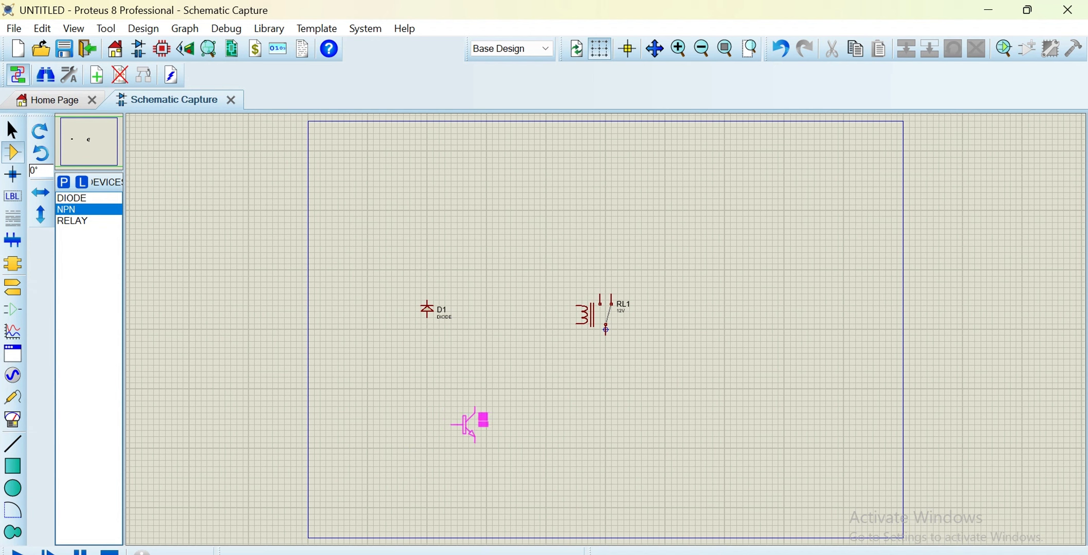
{"action": "left_click", "coordinate": [494, 437]}
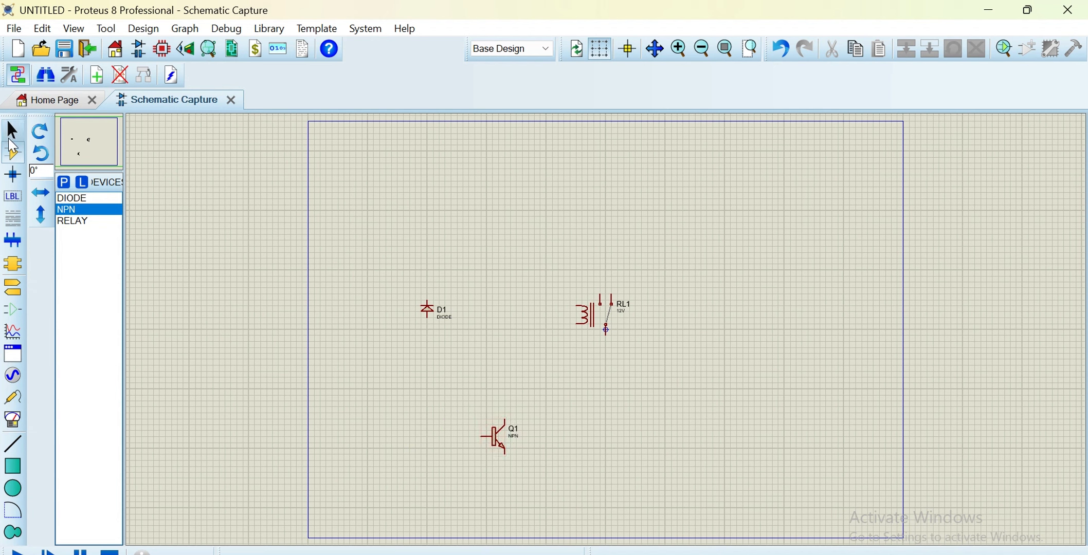
- Move the NPN transistor straight up, closer to the diode and the relay
{"action": "left_click", "coordinate": [12, 131]}
{"action": "left_click_drag", "start_coordinate": [427, 372], "coordinate": [553, 437]}
{"action": "left_click", "coordinate": [700, 396]}
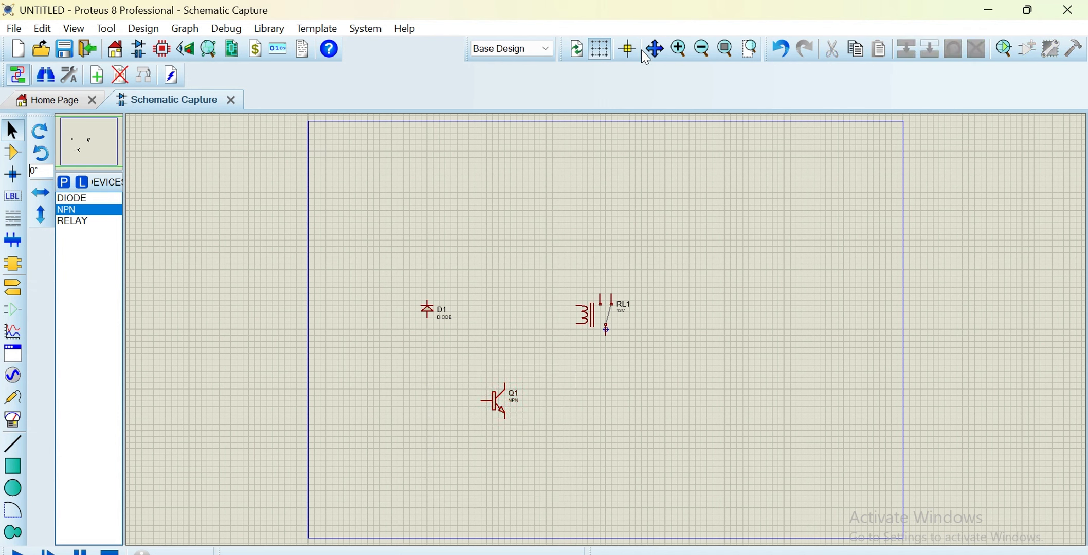
- Wire the diode's upper terminal to the relay coil's upper terminal, routing the wire above both components
{"action": "left_click", "coordinate": [686, 49]}
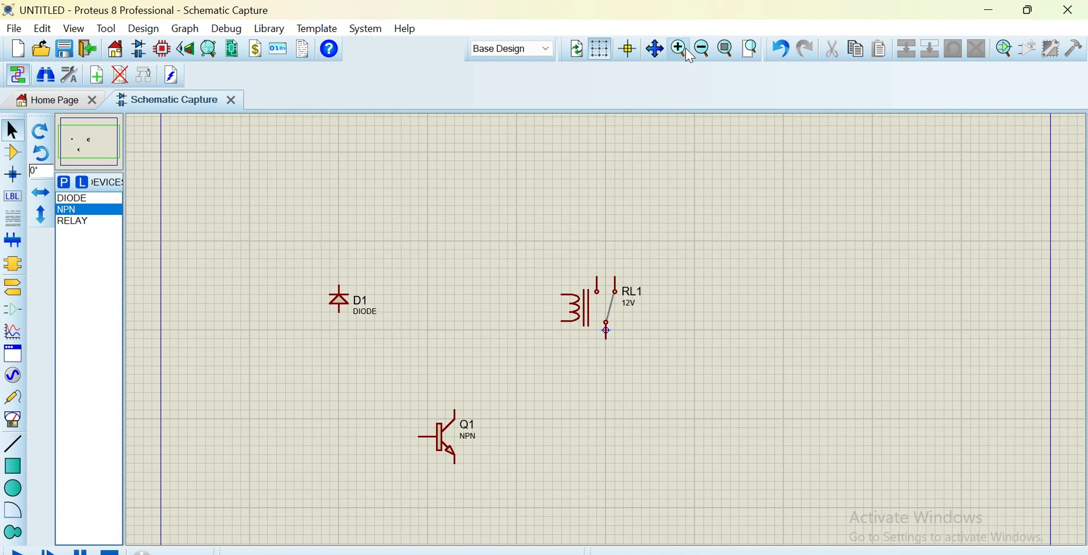
{"action": "left_click", "coordinate": [685, 47]}
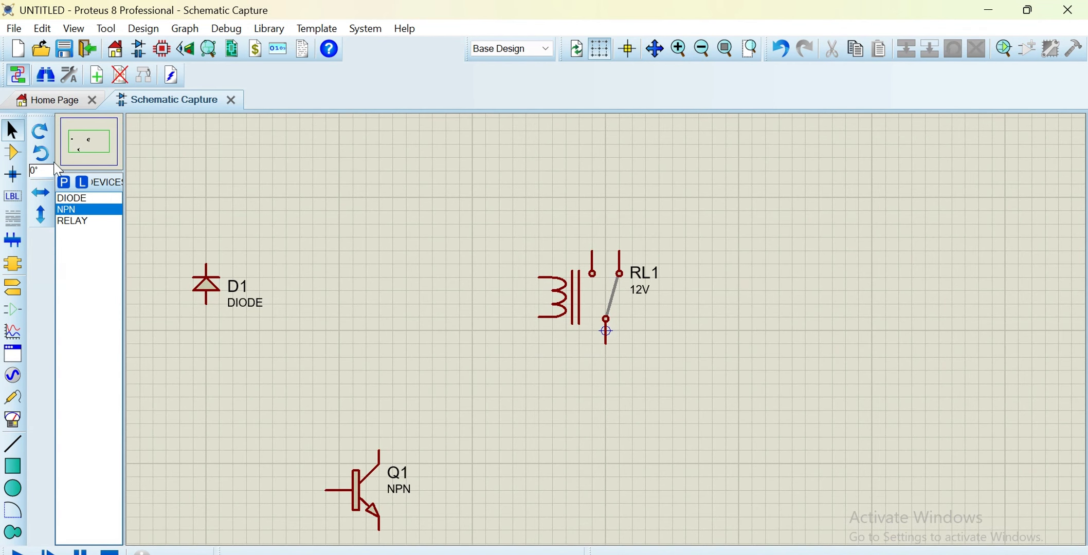
{"action": "left_click", "coordinate": [70, 148]}
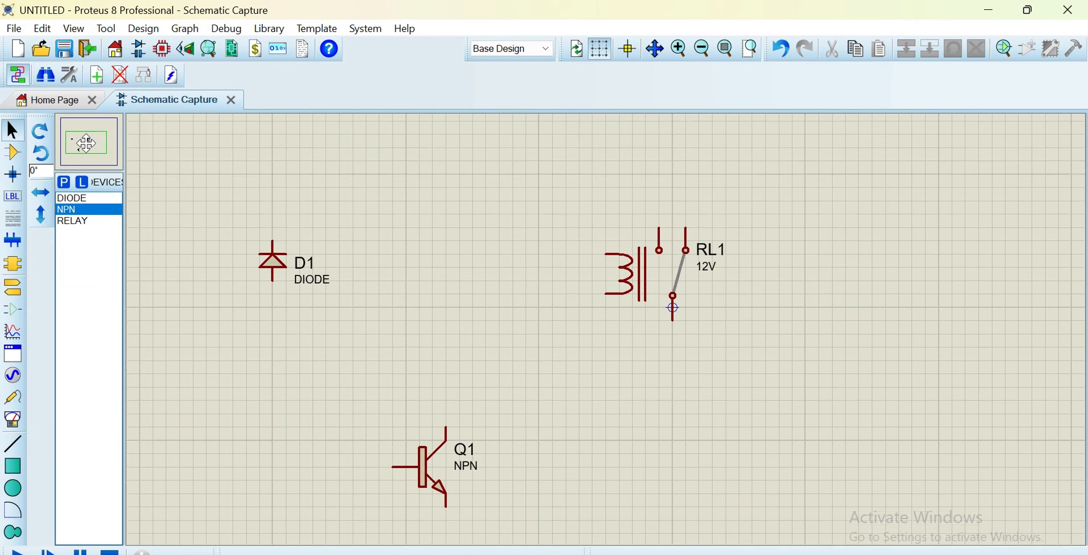
{"action": "left_click", "coordinate": [83, 144]}
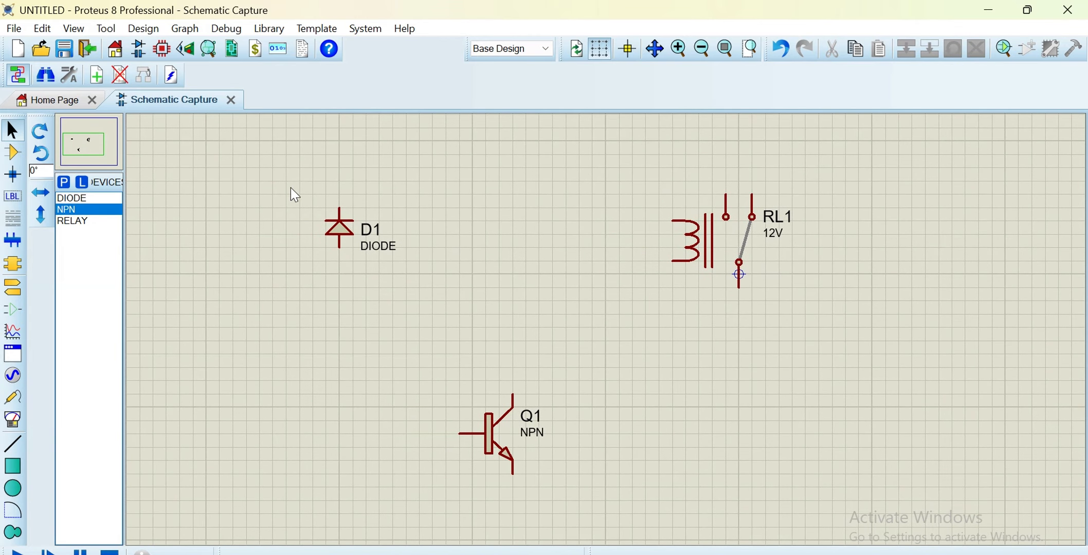
{"action": "left_click", "coordinate": [339, 207]}
{"action": "left_click", "coordinate": [339, 140]}
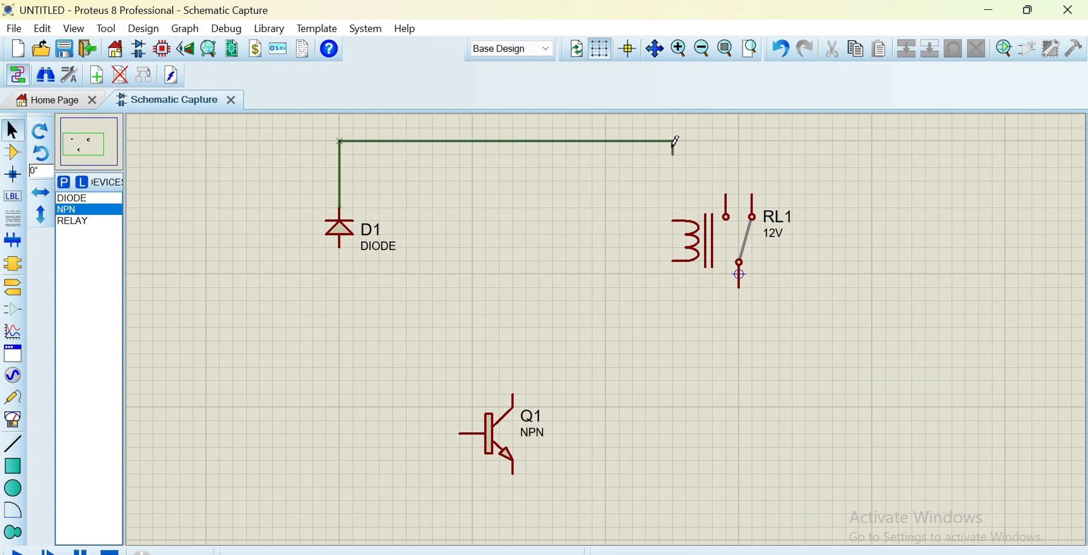
{"action": "left_click", "coordinate": [673, 141]}
{"action": "left_click", "coordinate": [673, 220]}
- Wire the diode's lower terminal to the relay coil's lower terminal and connect the transistor's collector to that wire
{"action": "left_click", "coordinate": [339, 248]}
{"action": "left_click", "coordinate": [339, 327]}
{"action": "left_click", "coordinate": [672, 327]}
{"action": "left_click", "coordinate": [675, 262]}
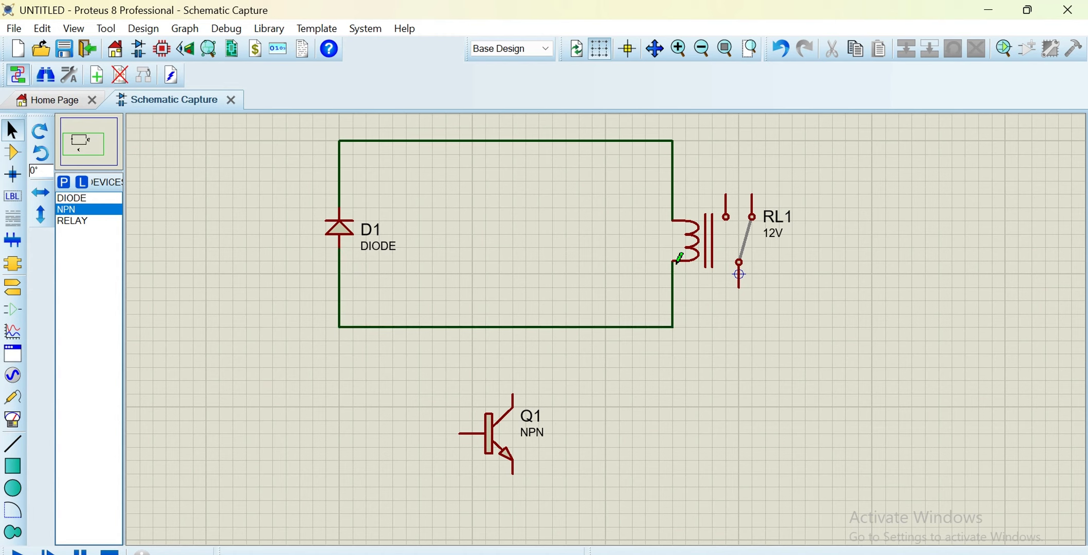
{"action": "left_click", "coordinate": [513, 394]}
- Place a GROUND terminal directly below the transistor and connect it to the emitter
{"action": "left_click", "coordinate": [15, 294]}
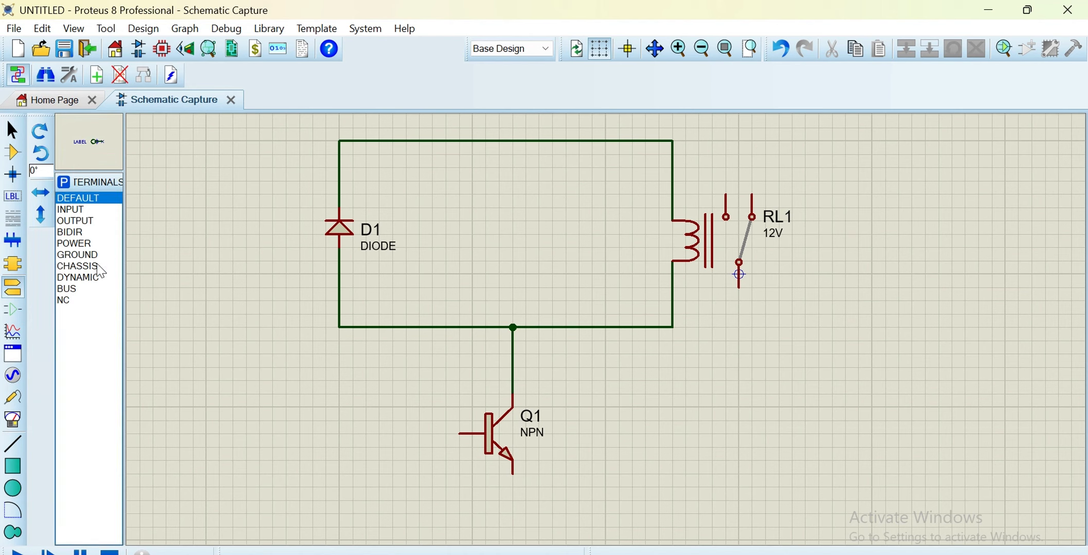
{"action": "left_click", "coordinate": [90, 255]}
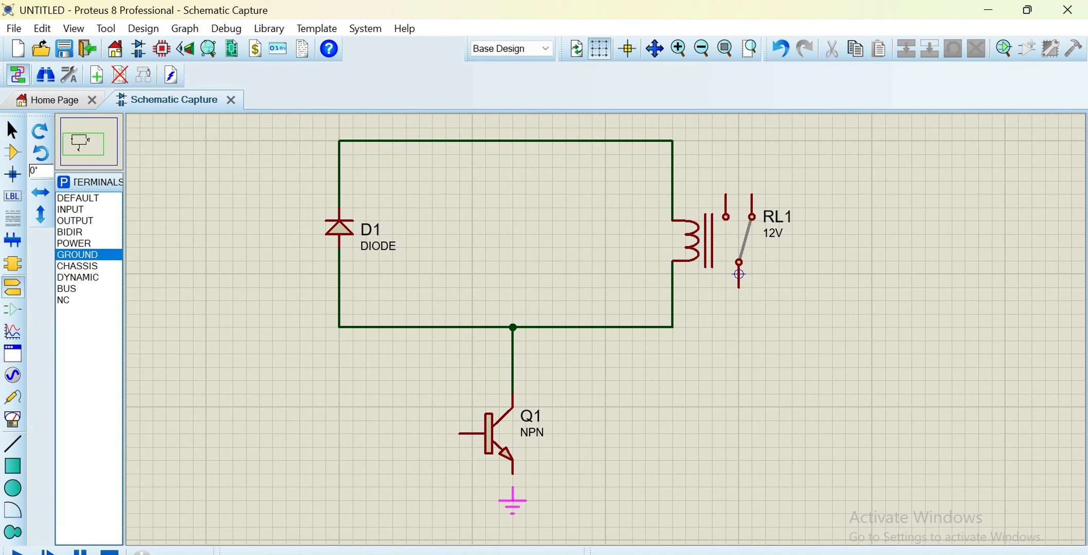
{"action": "left_click", "coordinate": [513, 499]}
{"action": "left_click", "coordinate": [64, 184]}
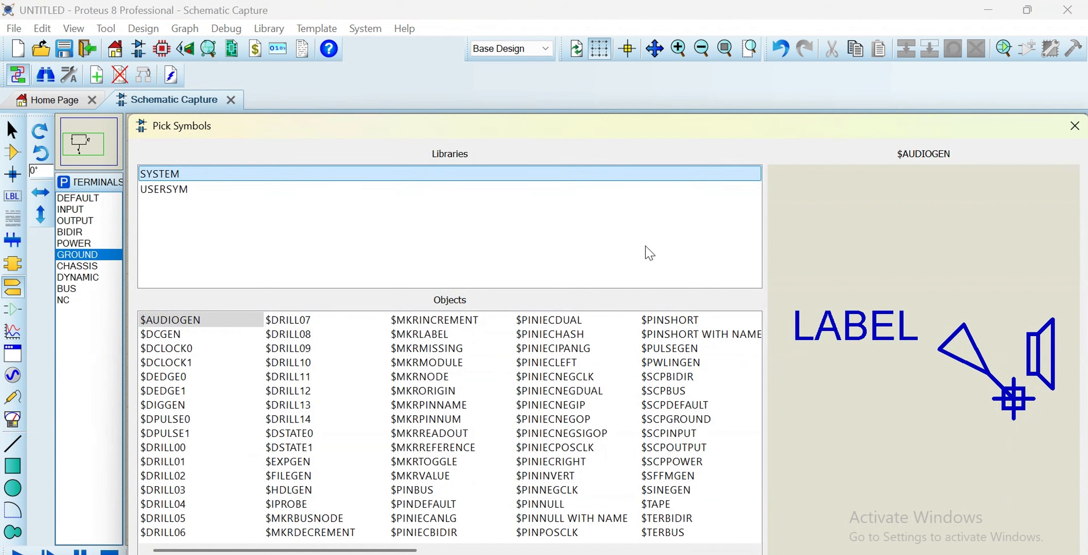
{"action": "left_click", "coordinate": [1075, 126]}
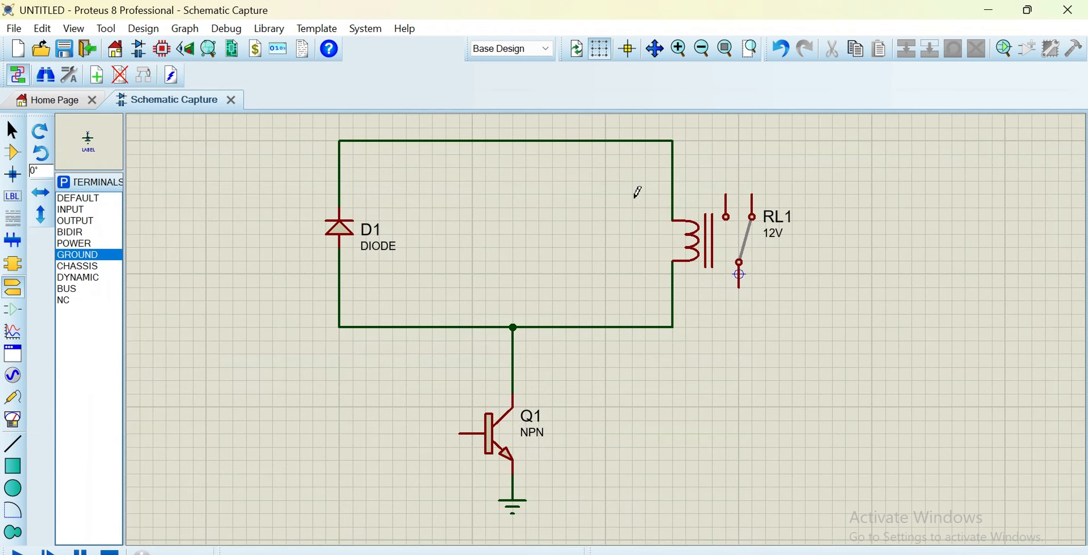
- Widen the device list, search the device library for "logic state" and add LOGICSTATE
{"action": "left_click", "coordinate": [14, 152]}
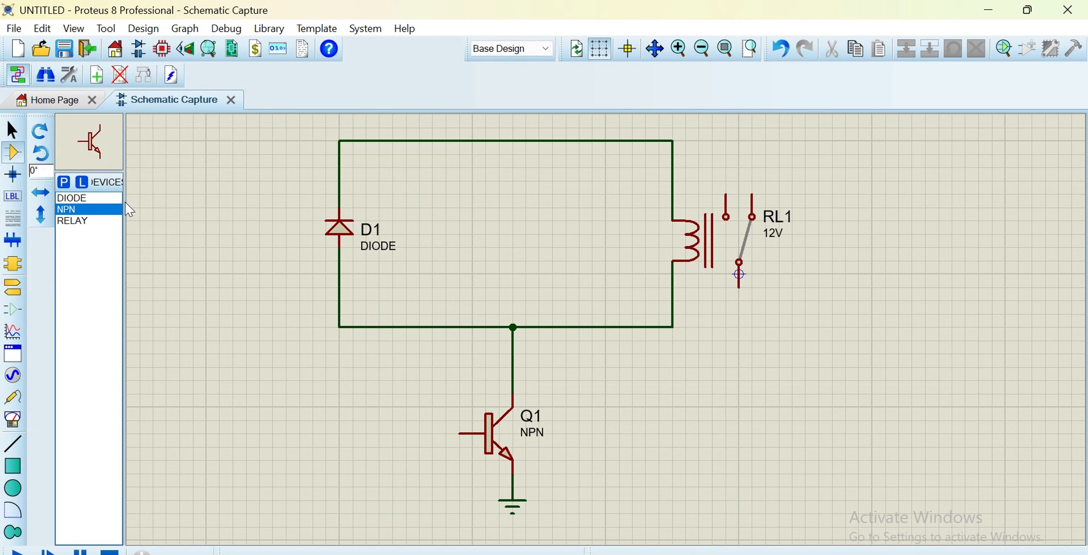
{"action": "left_click_drag", "start_coordinate": [124, 201], "coordinate": [170, 202]}
{"action": "left_click", "coordinate": [64, 182]}
{"action": "type", "text": "logic st"}
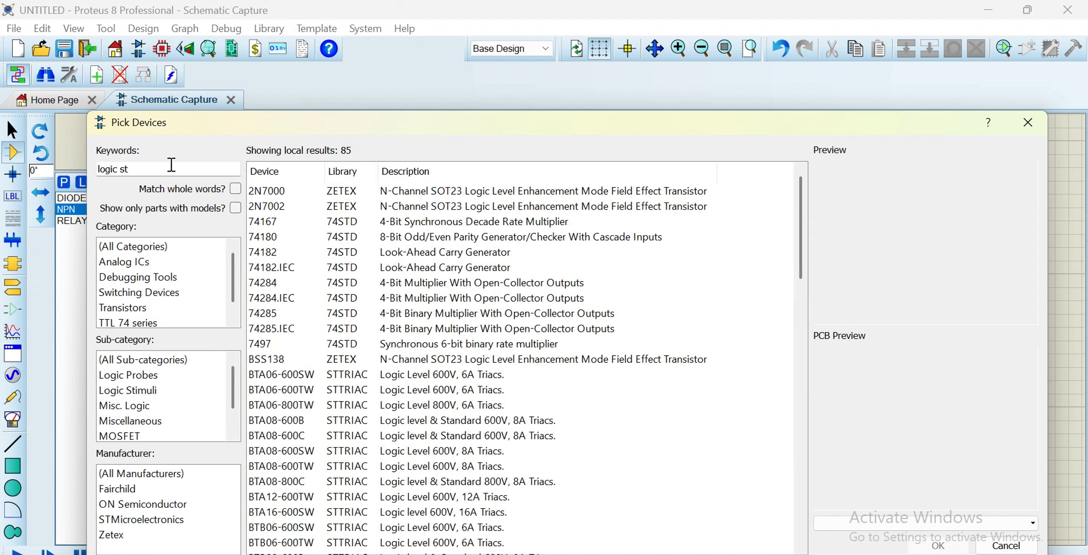
{"action": "type", "text": "ate"}
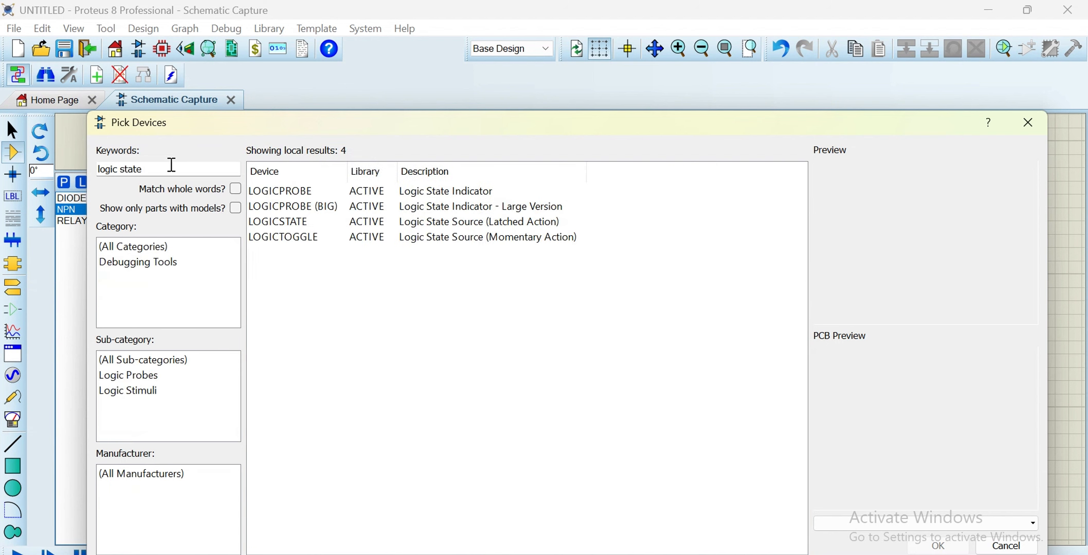
{"action": "left_click", "coordinate": [471, 224]}
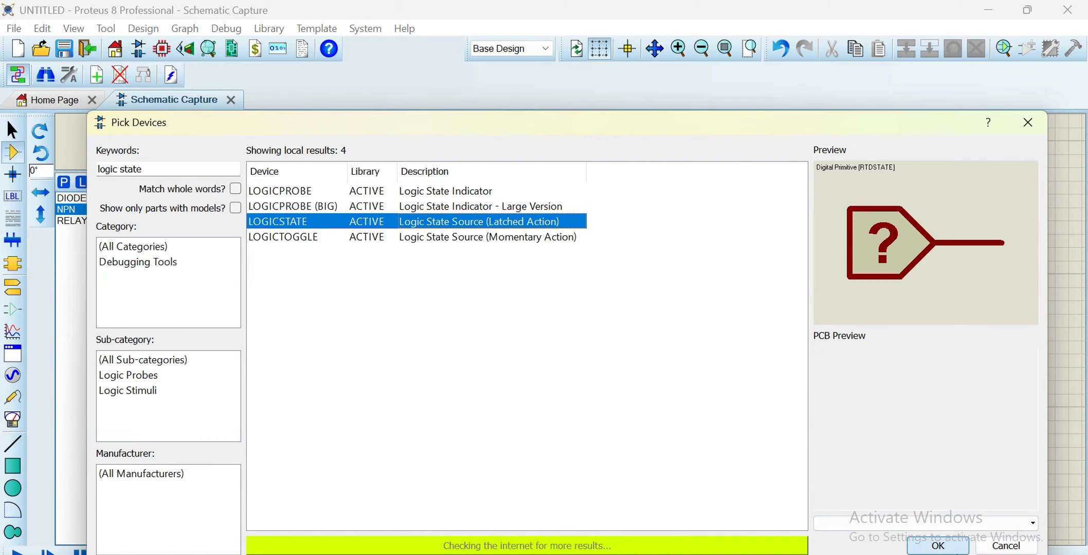
{"action": "left_click", "coordinate": [938, 546]}
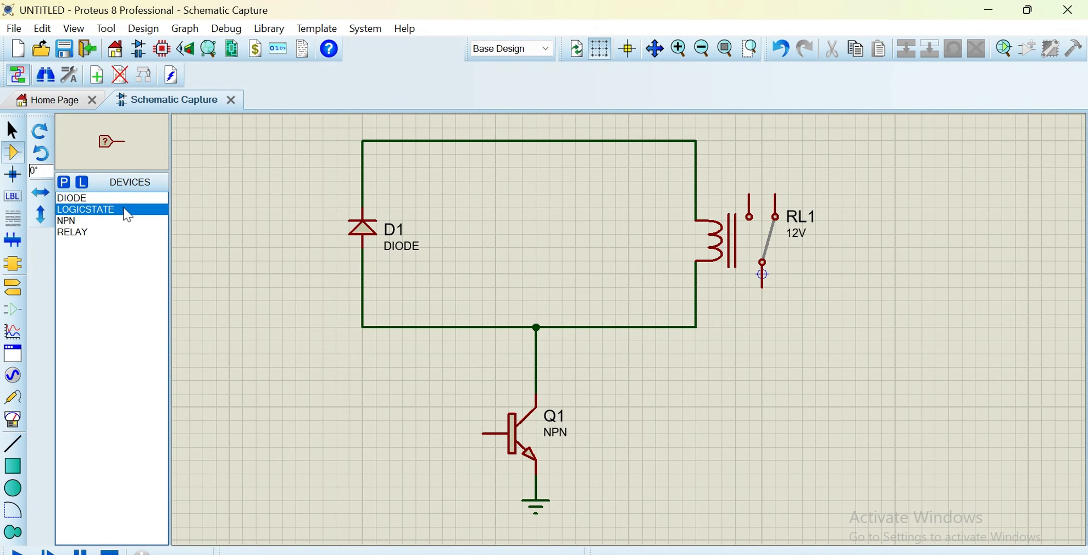
- Place the logic state source beside the transistor and move it closer, level with the base pin
{"action": "left_click", "coordinate": [232, 409]}
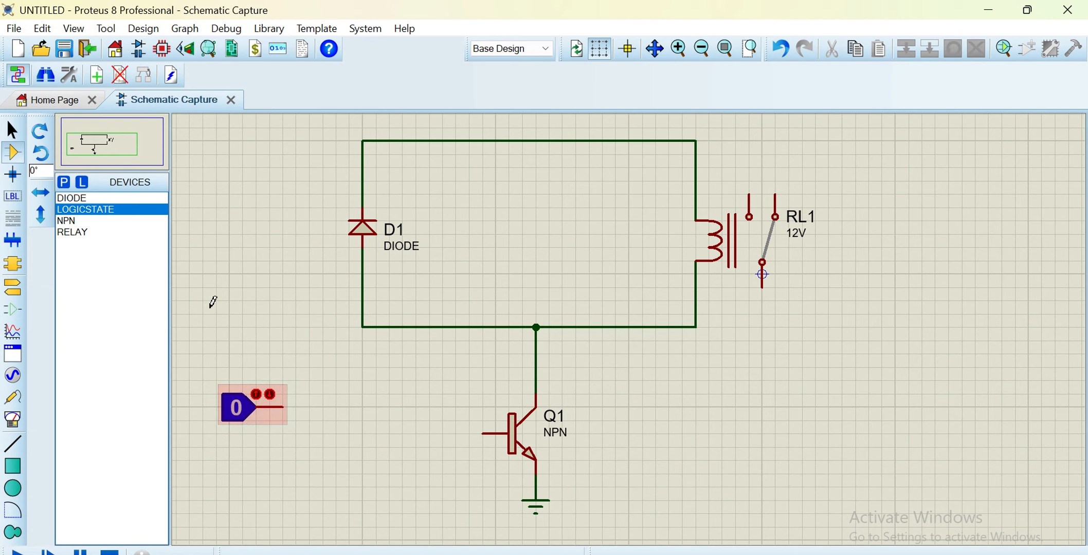
{"action": "left_click", "coordinate": [11, 131]}
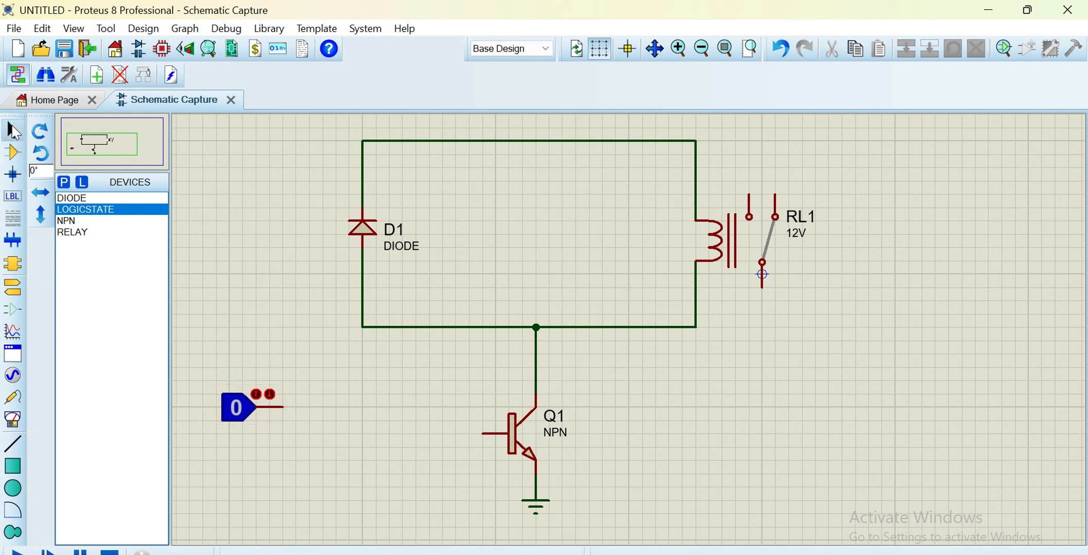
{"action": "left_click_drag", "start_coordinate": [195, 277], "coordinate": [282, 538]}
{"action": "left_click_drag", "start_coordinate": [240, 439], "coordinate": [357, 461]}
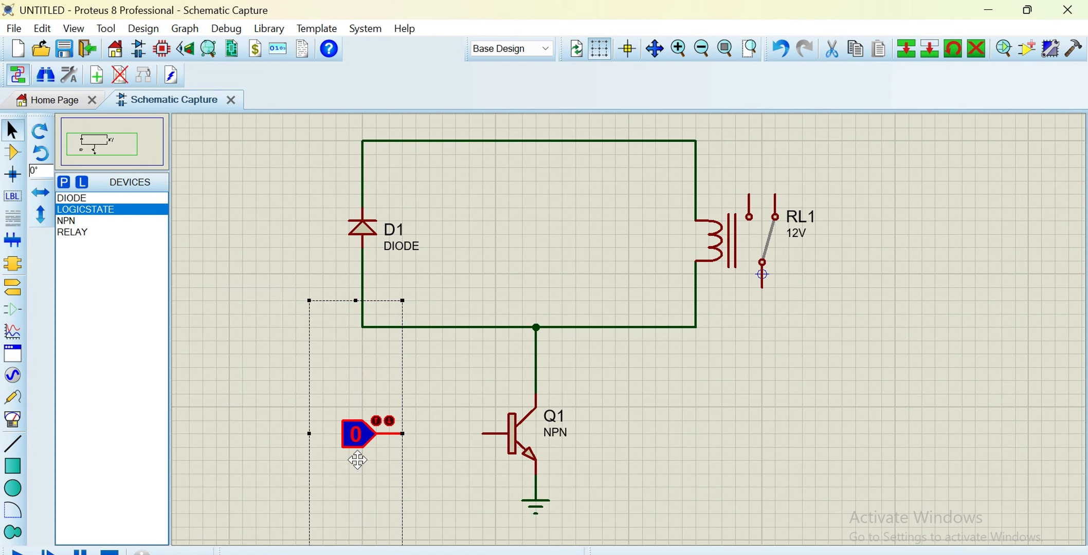
- Deselect the logic state source and wire its output to the transistor's base
{"action": "left_click", "coordinate": [280, 383]}
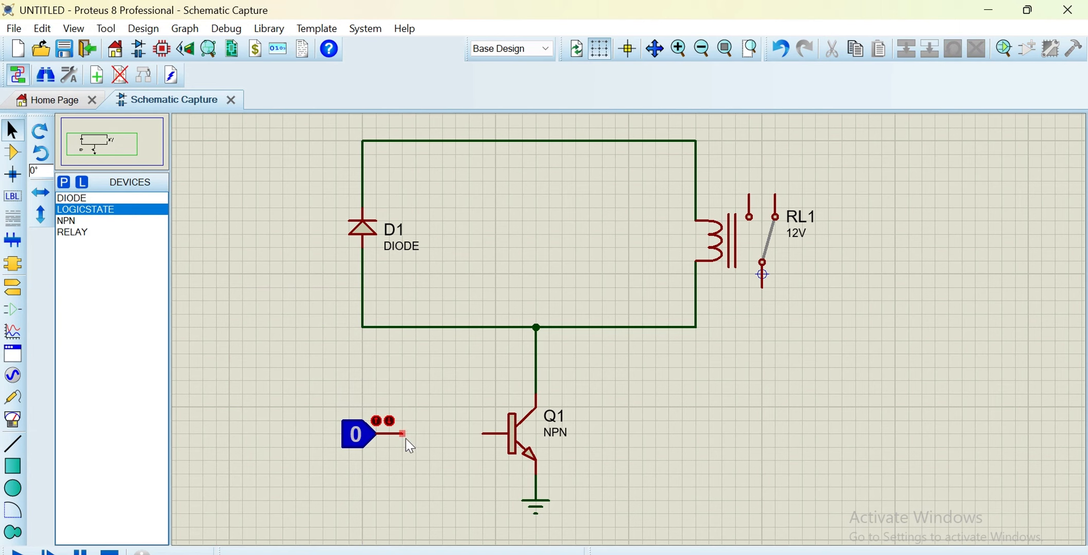
{"action": "left_click", "coordinate": [406, 438]}
{"action": "left_click", "coordinate": [483, 434]}
- Place a SINE generator above the circuit and wire it to the upper wire joining the diode and the relay coil
{"action": "left_click", "coordinate": [698, 47]}
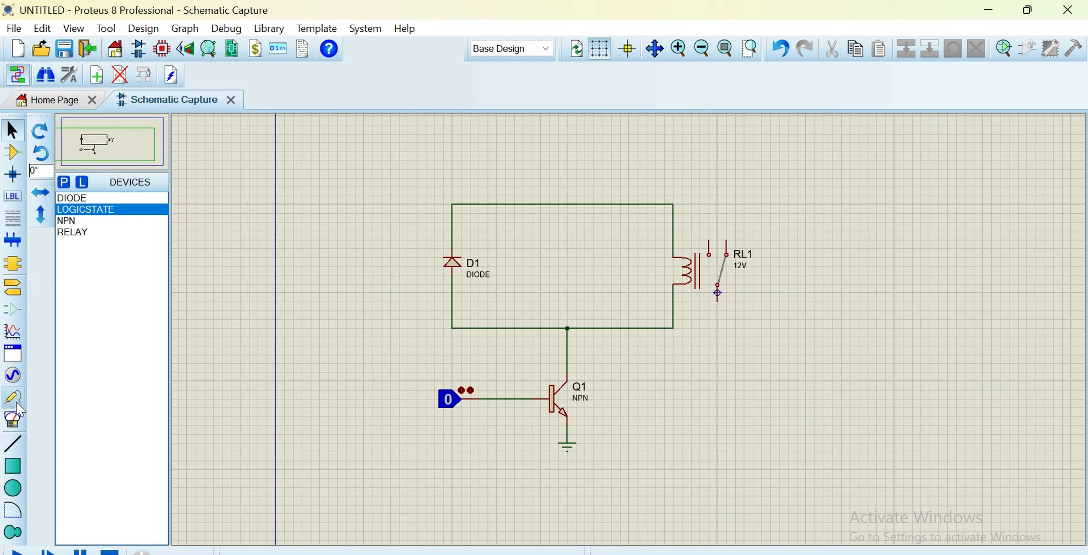
{"action": "left_click", "coordinate": [15, 378]}
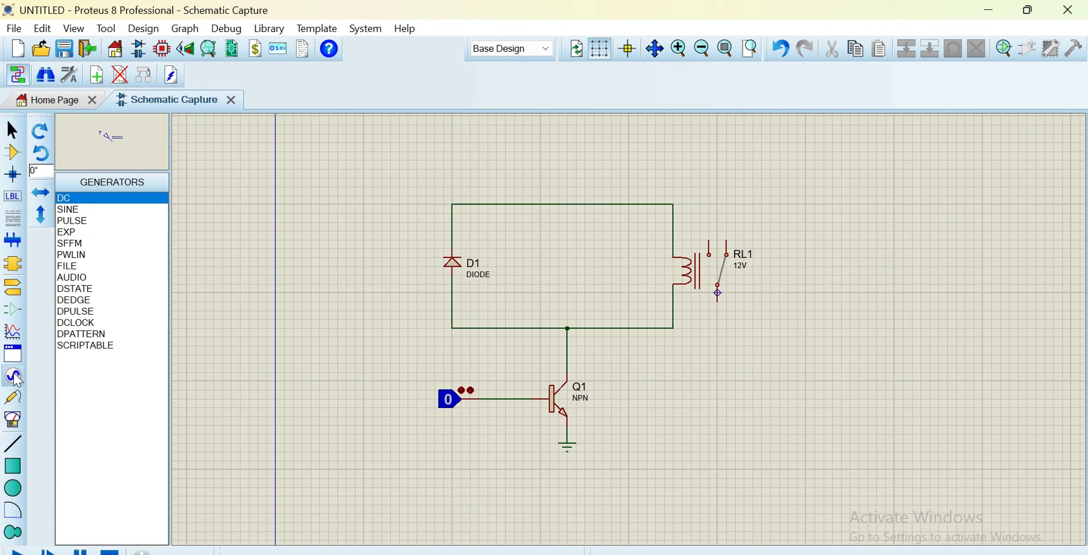
{"action": "left_click", "coordinate": [219, 413]}
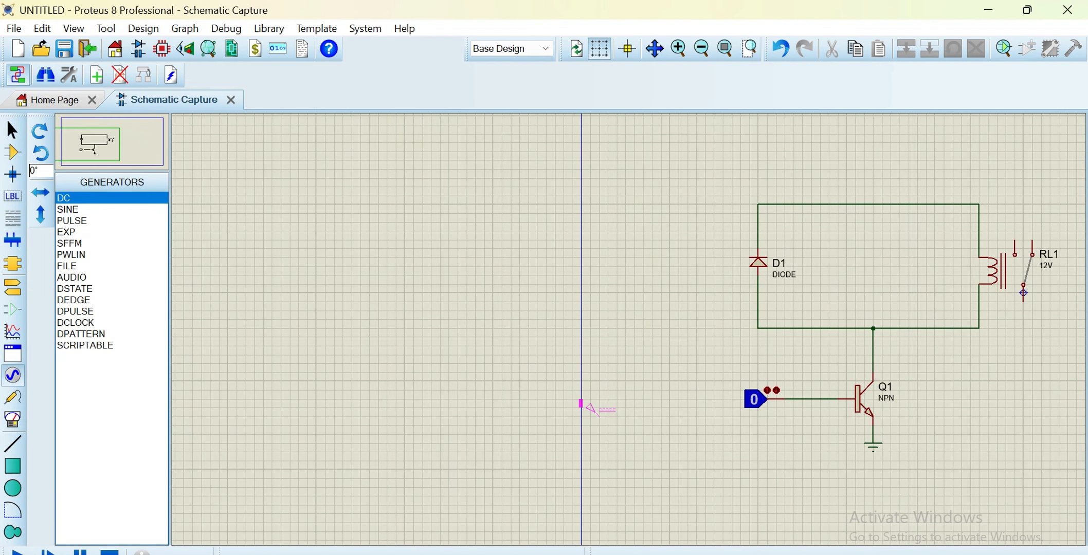
{"action": "right_click", "coordinate": [660, 417]}
{"action": "left_click", "coordinate": [94, 141]}
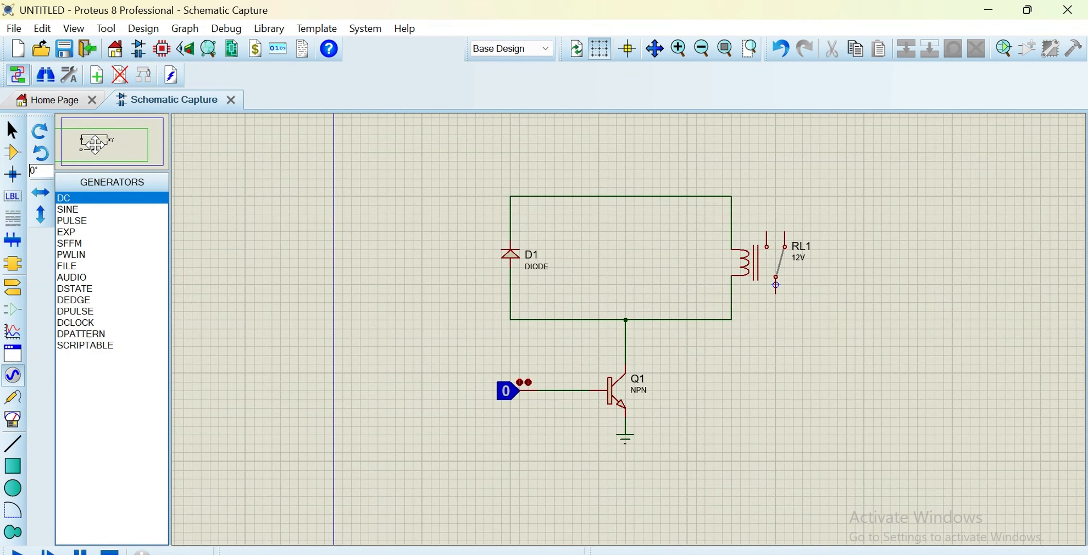
{"action": "left_click", "coordinate": [99, 153]}
{"action": "left_click", "coordinate": [89, 211]}
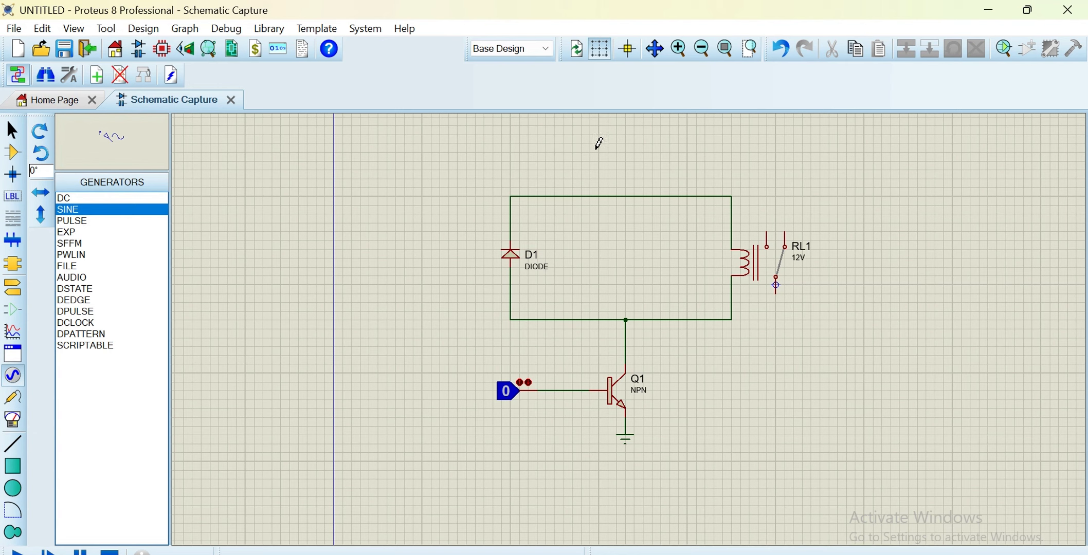
{"action": "left_click", "coordinate": [595, 129]}
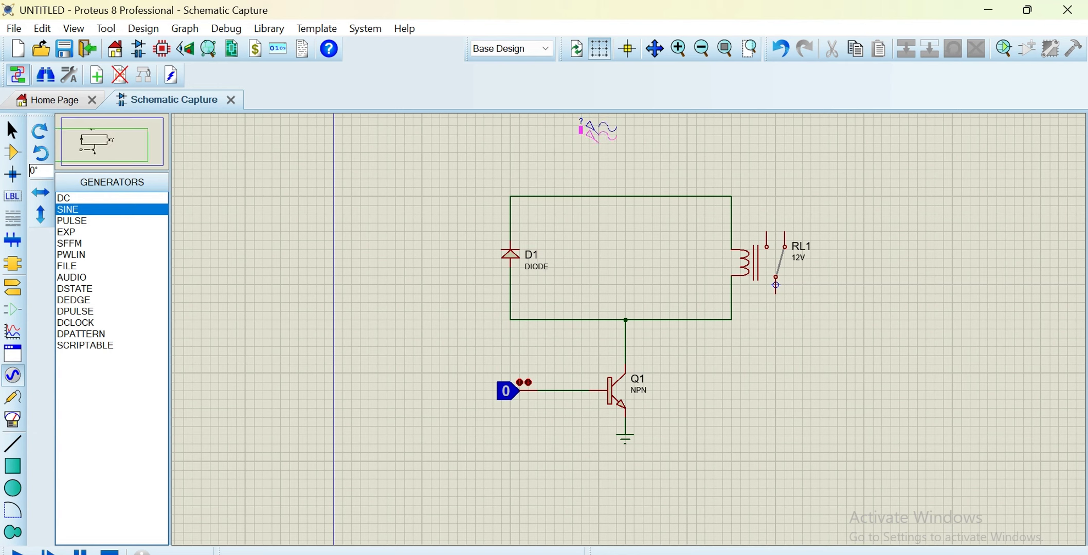
{"action": "left_click", "coordinate": [599, 135]}
{"action": "left_click", "coordinate": [600, 195]}
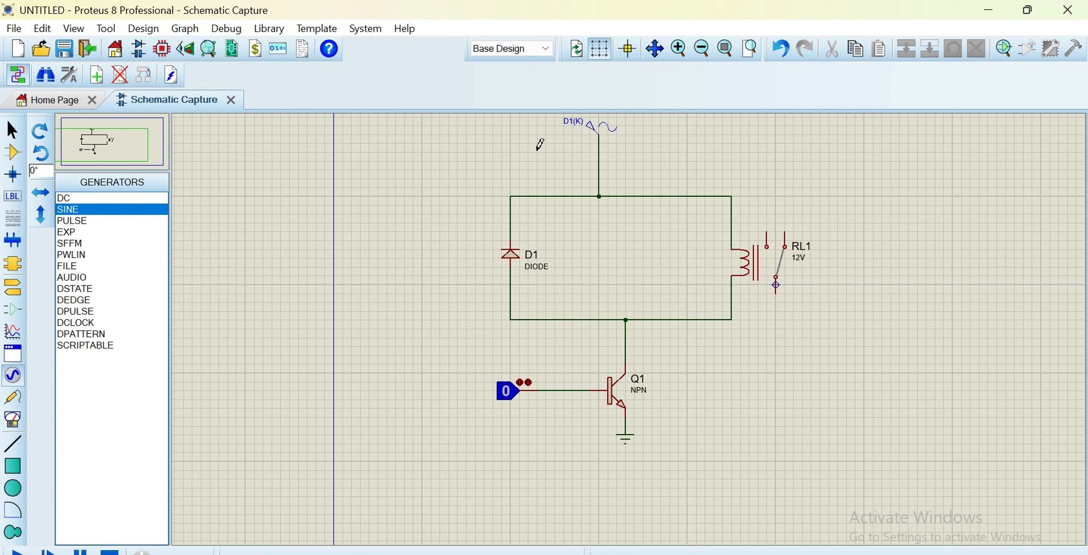
- Set the sine generator's offset to 12 volts in its properties
{"action": "left_click", "coordinate": [578, 129]}
{"action": "left_click", "coordinate": [586, 118]}
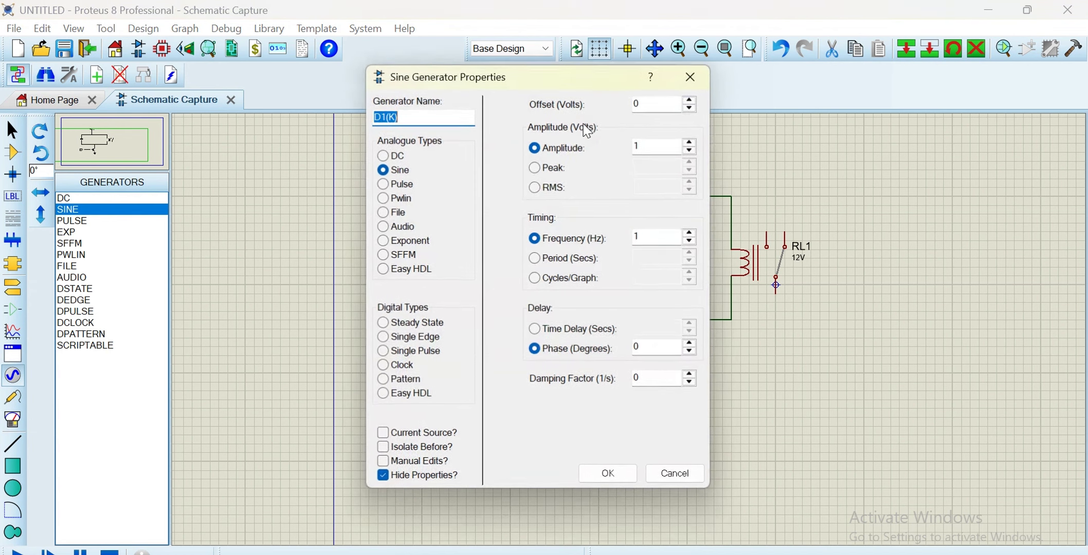
{"action": "left_click", "coordinate": [644, 106]}
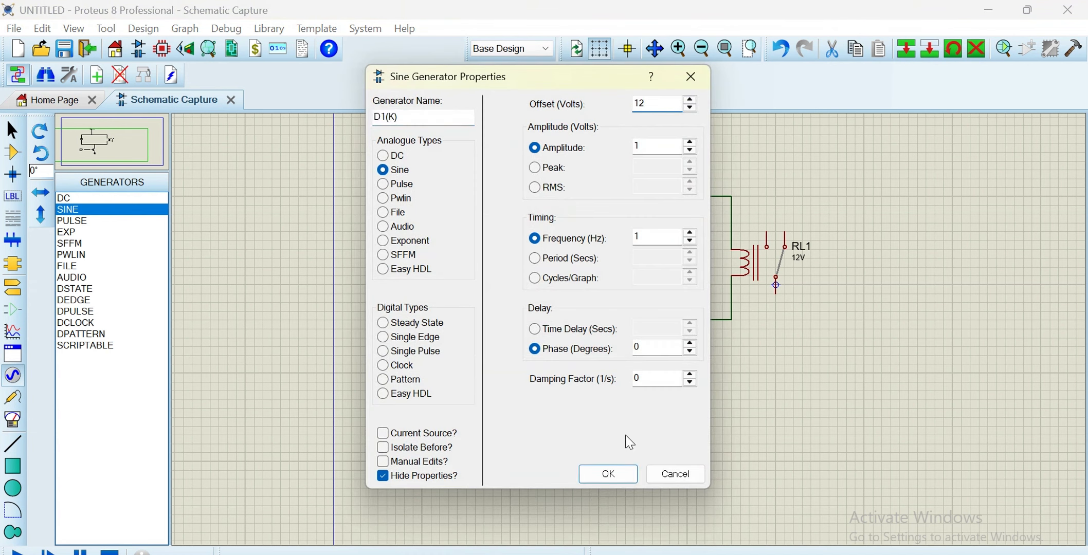
{"action": "left_click", "coordinate": [597, 482]}
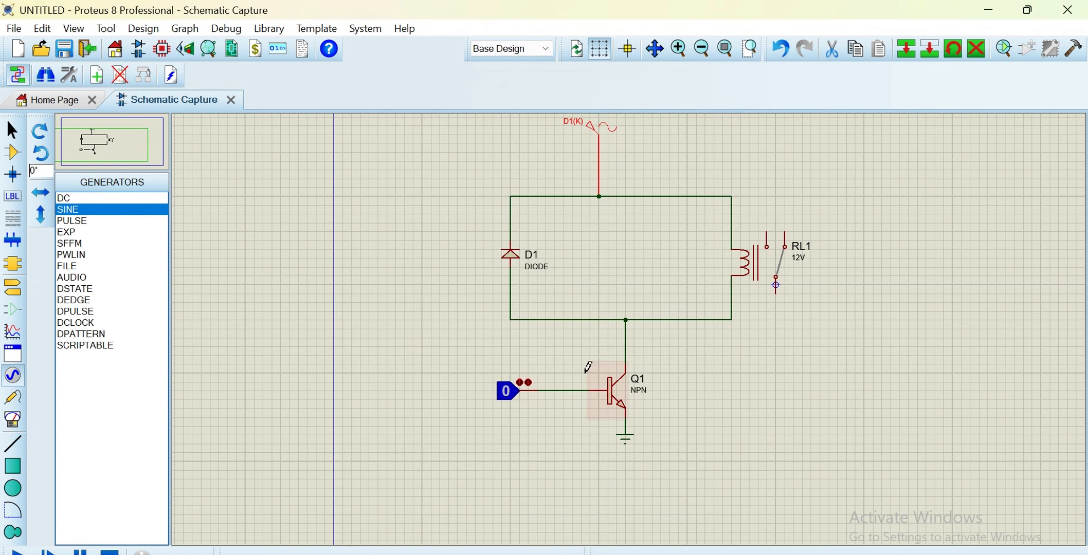
- Run the simulation and toggle the logic state input to 1 and back to 0 twice to test the relay's switching
{"action": "left_click", "coordinate": [25, 546]}
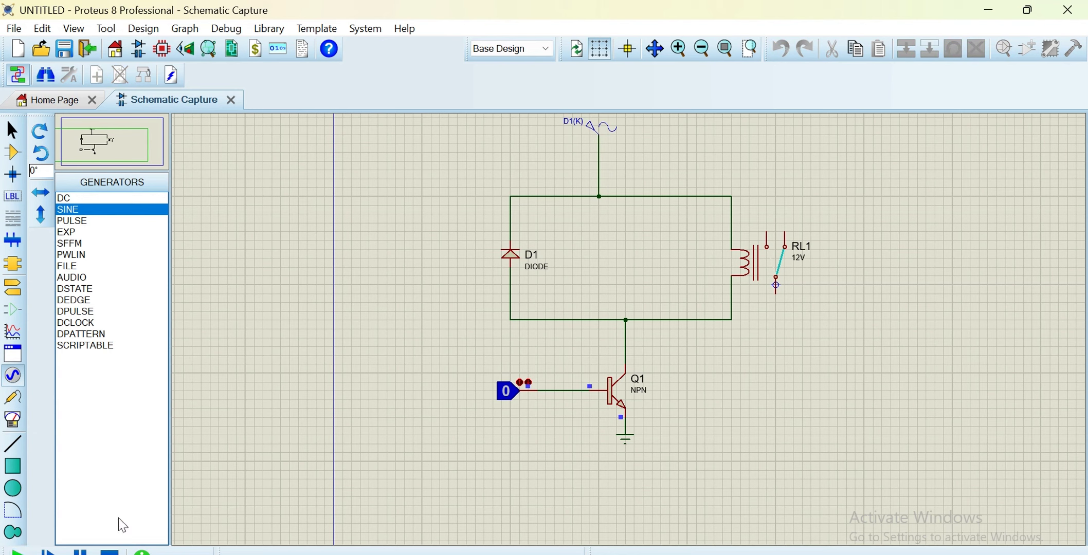
{"action": "left_click", "coordinate": [508, 404]}
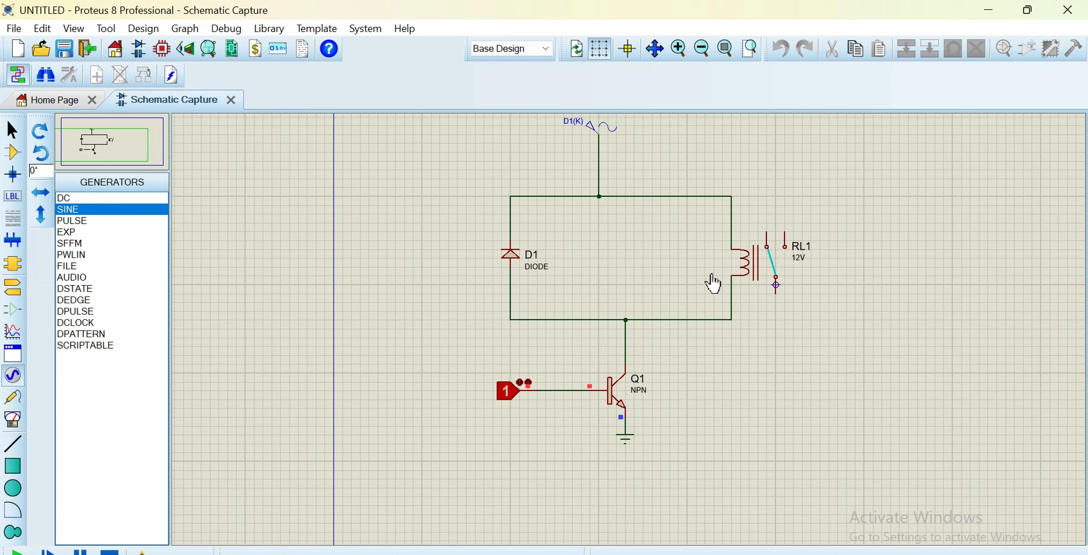
{"action": "left_click", "coordinate": [516, 396]}
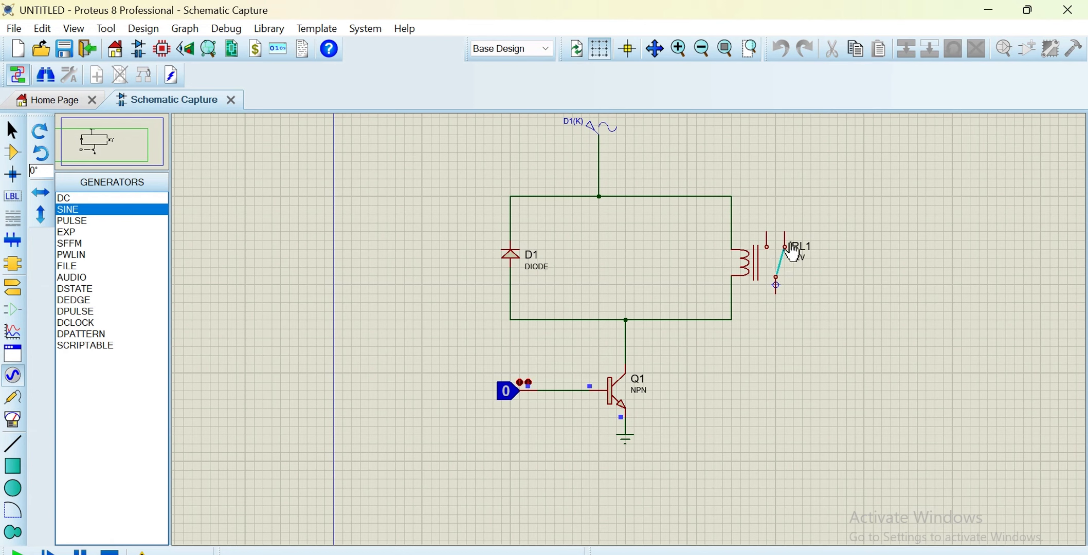
{"action": "left_click", "coordinate": [507, 392]}
{"action": "left_click", "coordinate": [511, 393]}
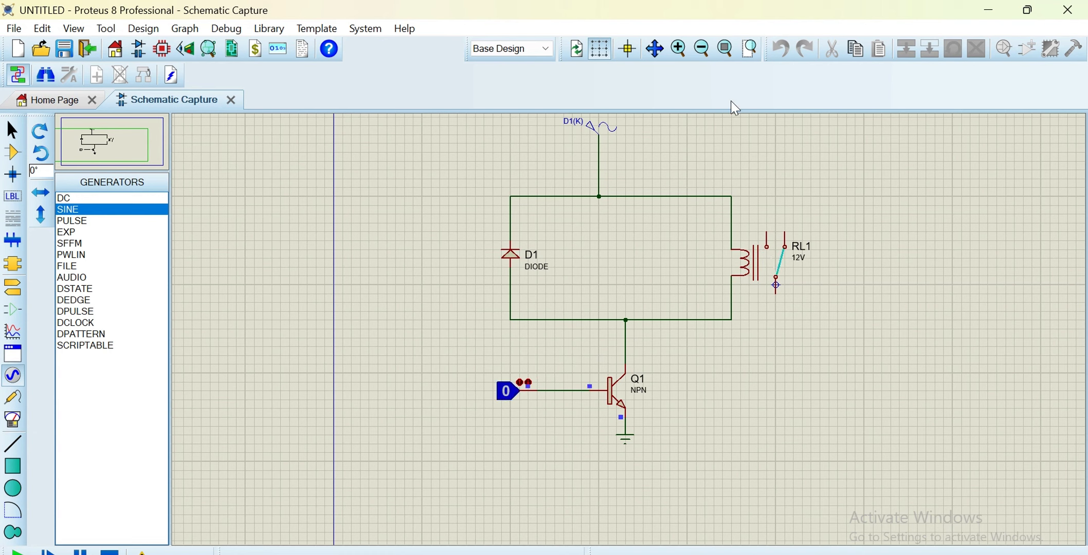